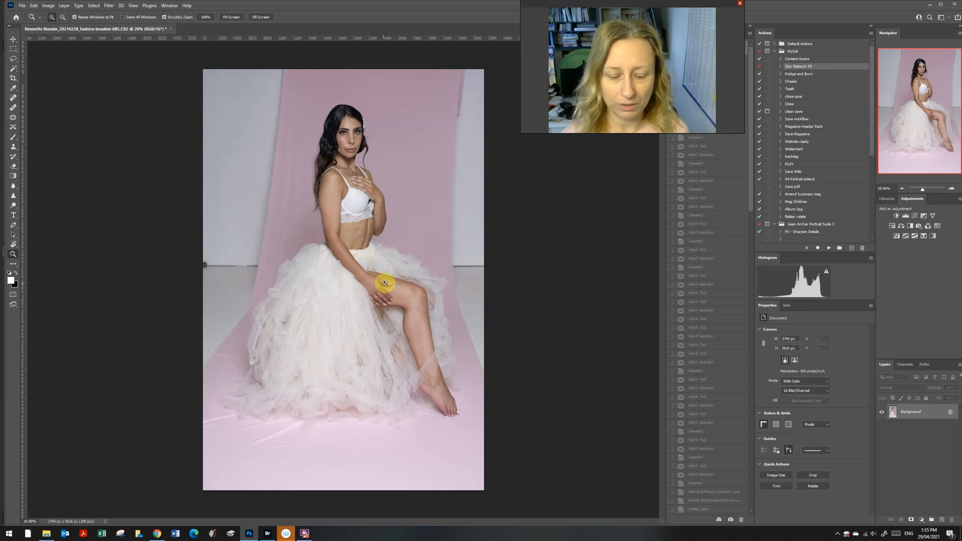
- Lasso the bare wall and floor along the photo's right edge and replace it with a Content-Aware fill, then deselect
key(l)
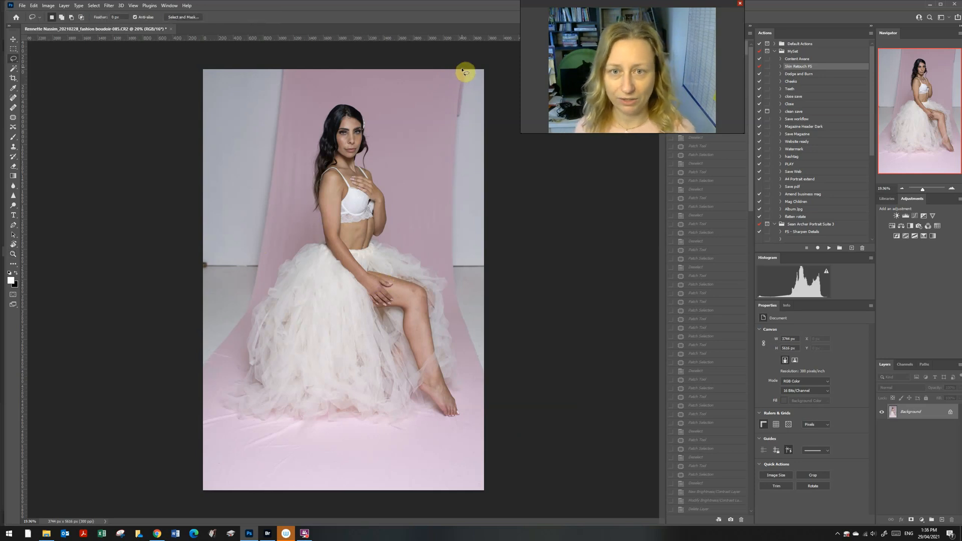
mouse_move(462, 70)
mouse_down()
mouse_move(443, 156)
mouse_move(454, 236)
mouse_up()
mouse_move(458, 71)
mouse_down()
mouse_move(447, 261)
mouse_move(481, 371)
mouse_move(505, 351)
mouse_move(469, 169)
mouse_move(470, 127)
mouse_move(492, 85)
mouse_move(468, 63)
mouse_move(445, 66)
mouse_move(468, 118)
mouse_move(459, 167)
mouse_move(469, 239)
mouse_move(490, 257)
mouse_move(495, 93)
mouse_up()
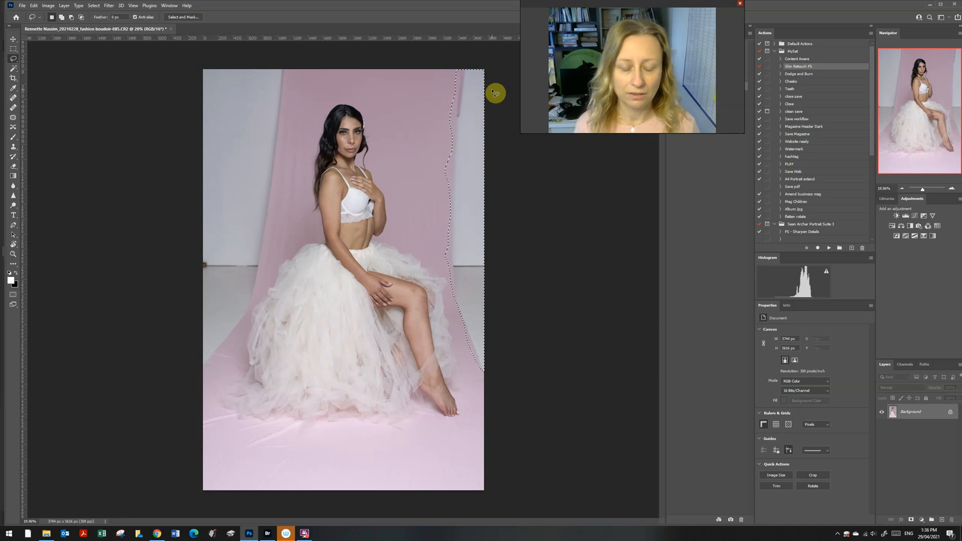
key(Delete)
key(Return)
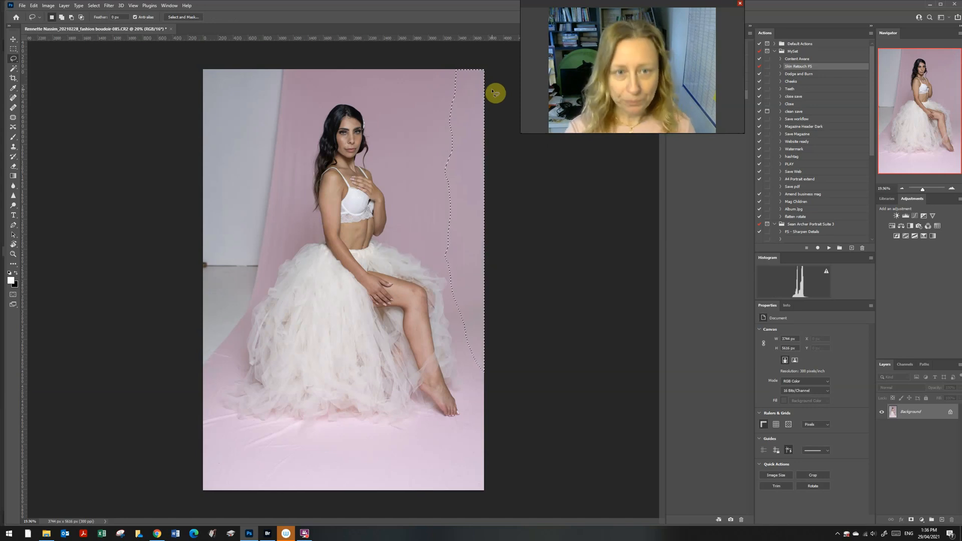
key(ctrl+d)
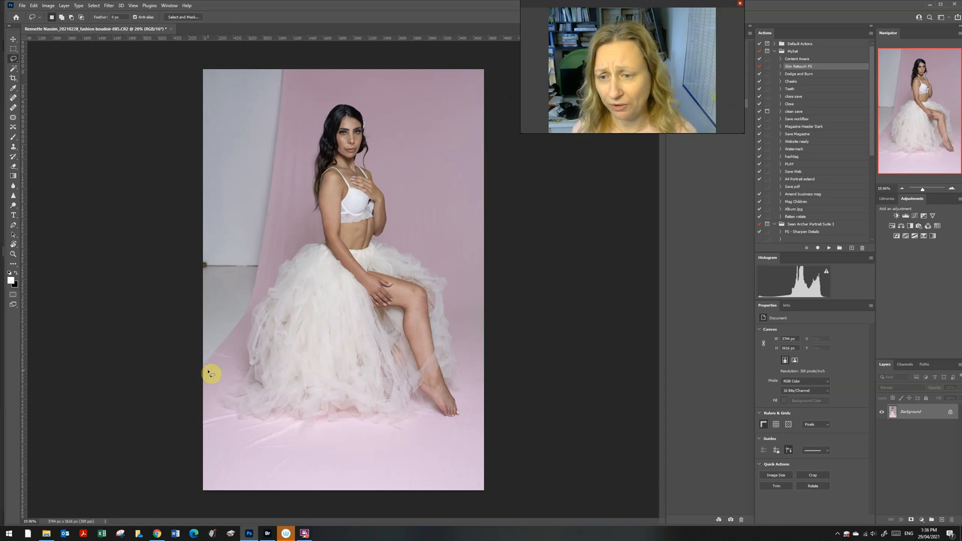
- Lasso the bare wall and floor along the photo's left edge and fill it with Content-Aware at 100% opacity, then deselect
mouse_move(201, 381)
mouse_down()
mouse_move(257, 307)
mouse_move(287, 118)
mouse_move(291, 74)
mouse_move(236, 62)
mouse_move(180, 146)
mouse_move(189, 396)
mouse_up()
key(shift+F5)
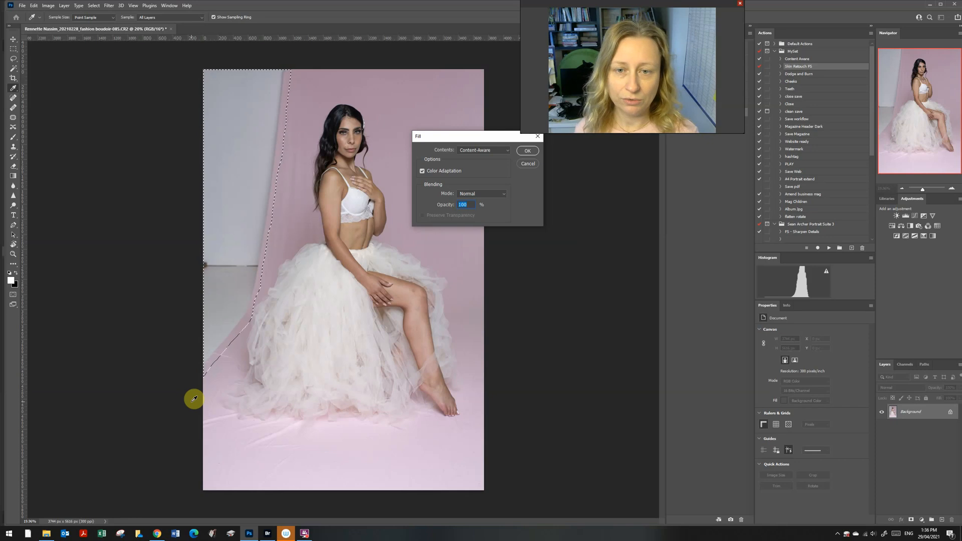
key(Return)
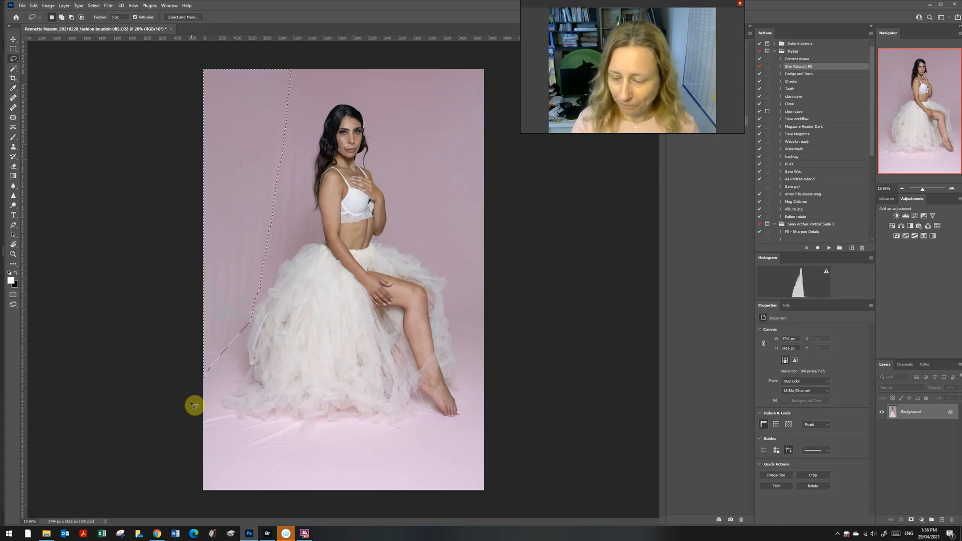
click(236, 361)
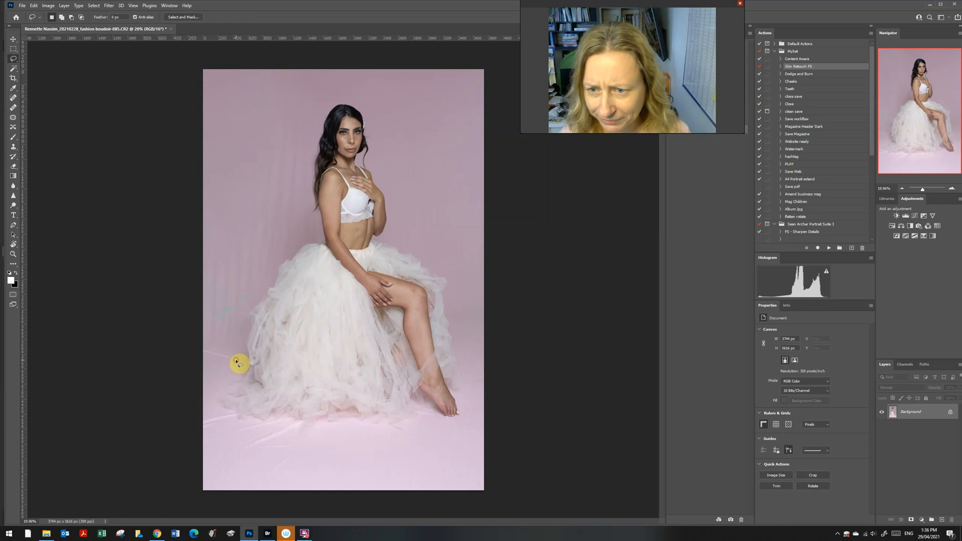
- Patch the uneven area of pink backdrop to the right of the model's torso with clean backdrop from above
key(z)
drag(220, 316, 260, 361)
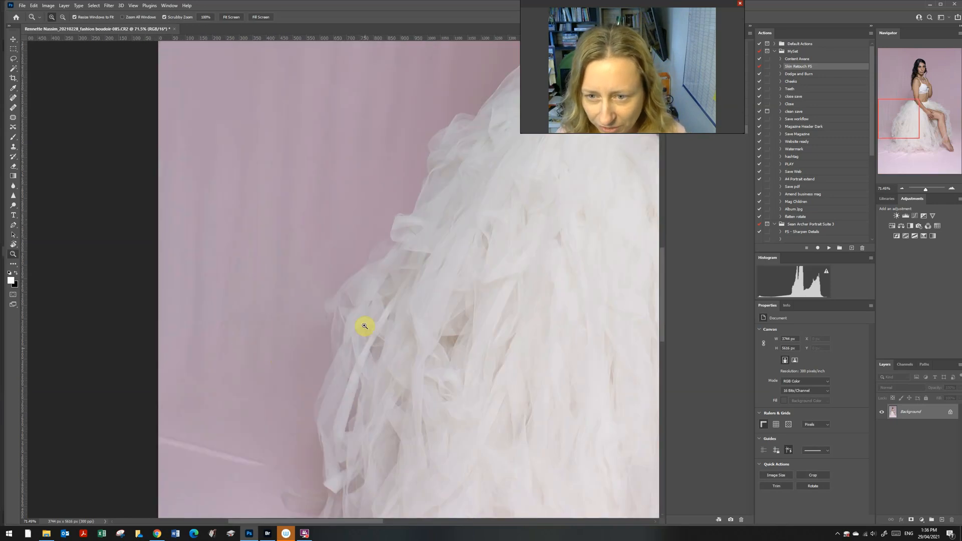
drag(374, 393, 346, 305)
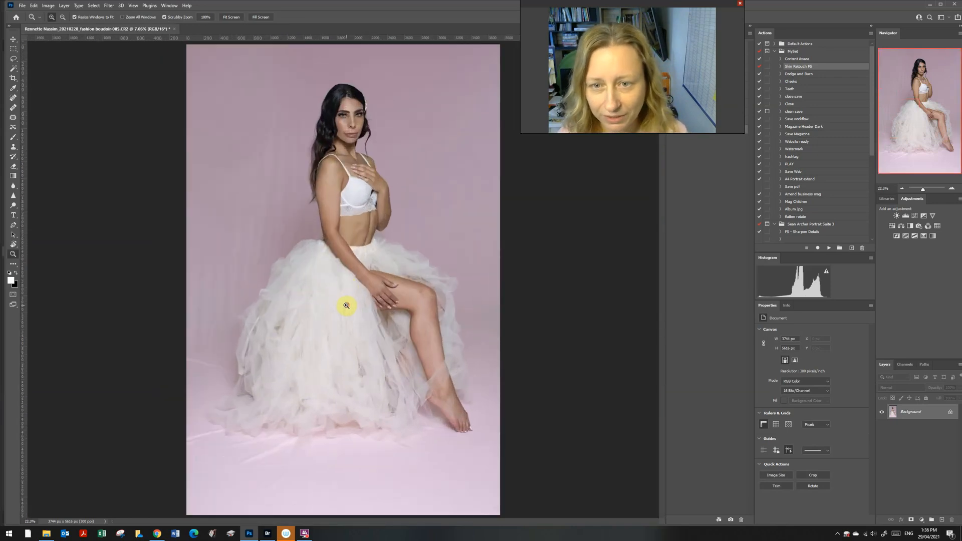
drag(453, 167, 470, 217)
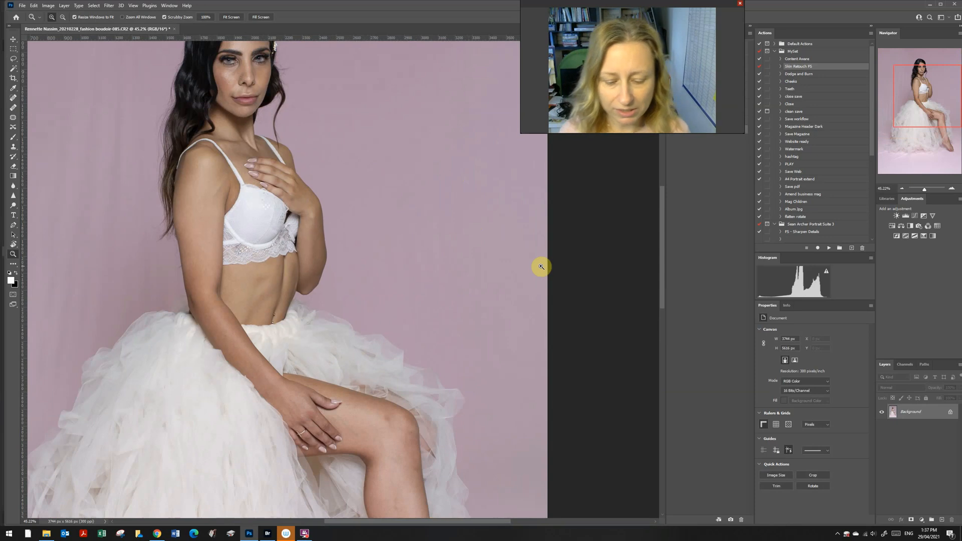
key(j)
mouse_move(442, 188)
mouse_down()
mouse_move(411, 191)
mouse_move(366, 218)
mouse_move(342, 259)
mouse_move(443, 305)
mouse_move(494, 271)
mouse_move(488, 200)
mouse_move(451, 183)
mouse_move(396, 196)
mouse_up()
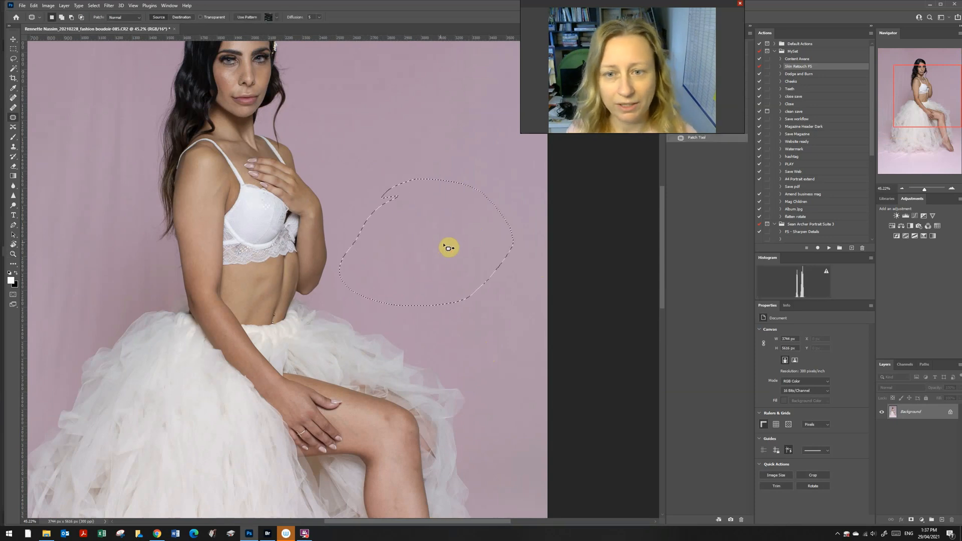
drag(449, 247, 460, 135)
key(ctrl+d)
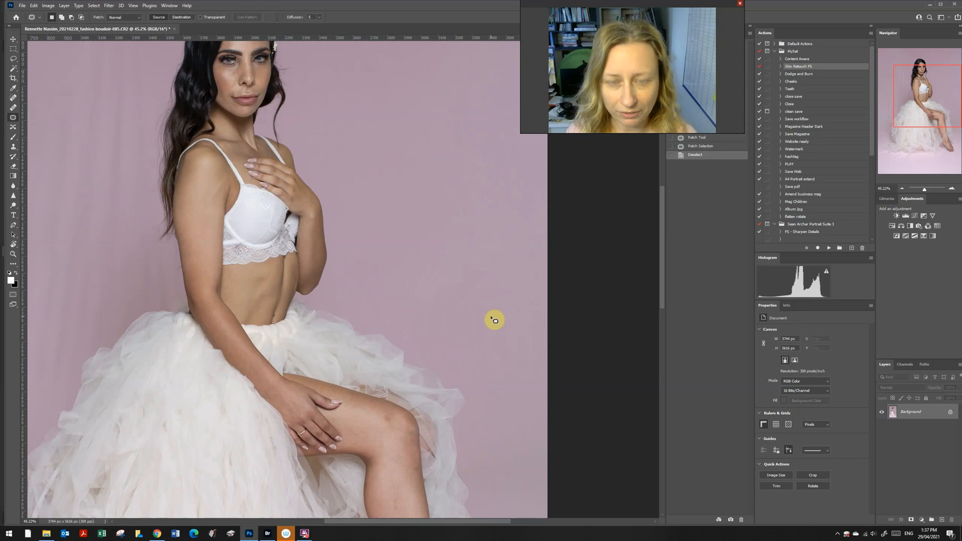
drag(496, 325, 474, 309)
drag(487, 225, 466, 211)
- Patch the streaks in the upper-left backdrop beside the model's hair, using smoother backdrop above them
mouse_move(325, 213)
mouse_down()
mouse_move(341, 223)
mouse_move(331, 217)
mouse_up()
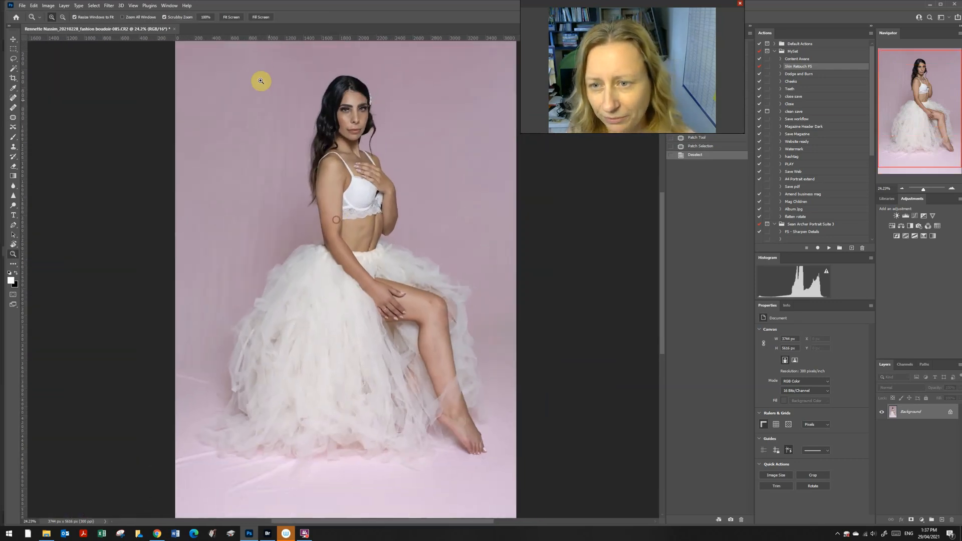
mouse_move(260, 69)
mouse_down()
mouse_move(277, 152)
mouse_move(327, 123)
mouse_move(288, 83)
mouse_up()
key(j)
mouse_move(301, 129)
mouse_down()
mouse_move(199, 110)
mouse_move(229, 198)
mouse_move(299, 188)
mouse_move(312, 159)
mouse_move(281, 132)
mouse_up()
click(287, 163)
drag(251, 161, 223, 107)
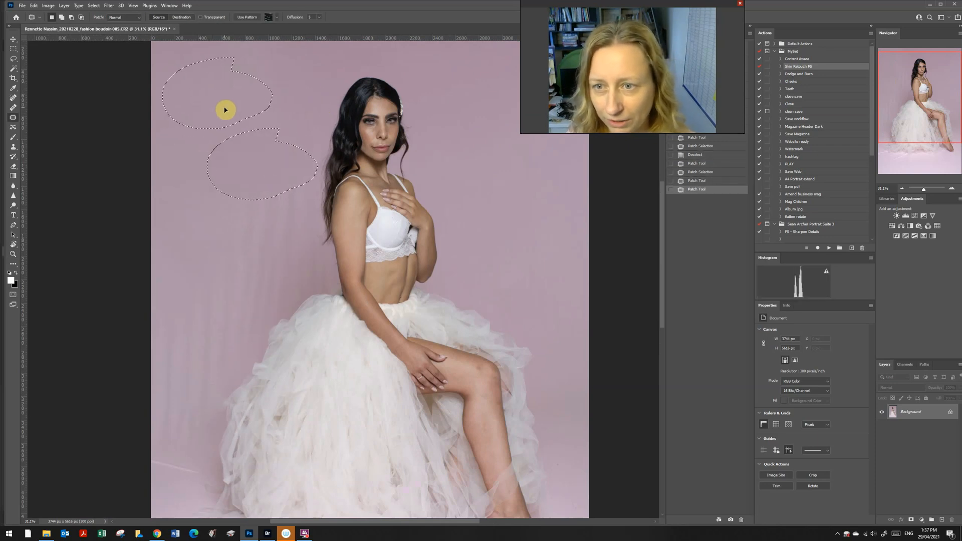
click(212, 244)
mouse_move(205, 188)
mouse_down()
mouse_move(200, 208)
mouse_move(307, 227)
mouse_move(307, 172)
mouse_move(180, 171)
mouse_up()
drag(212, 136, 210, 129)
key(ctrl+d)
- Patch the vertical streaks in the backdrop left of the model's arm and along the photo's left side
mouse_move(246, 227)
mouse_down()
mouse_move(203, 293)
mouse_move(301, 254)
mouse_move(263, 239)
mouse_up()
mouse_move(255, 271)
mouse_down()
mouse_move(246, 184)
mouse_move(258, 146)
mouse_up()
key(ctrl+d)
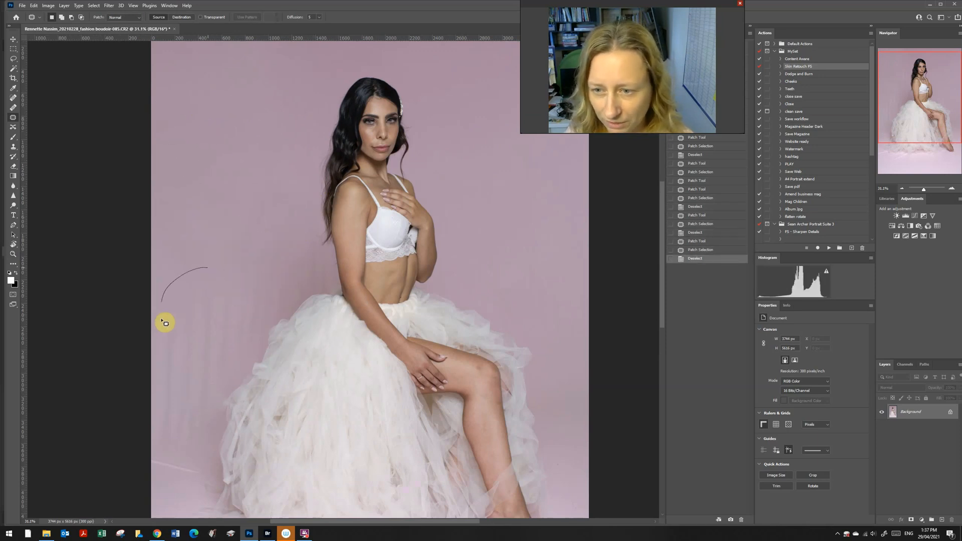
mouse_move(275, 251)
mouse_down()
mouse_move(262, 275)
mouse_move(333, 272)
mouse_move(285, 210)
mouse_up()
key(ctrl+d)
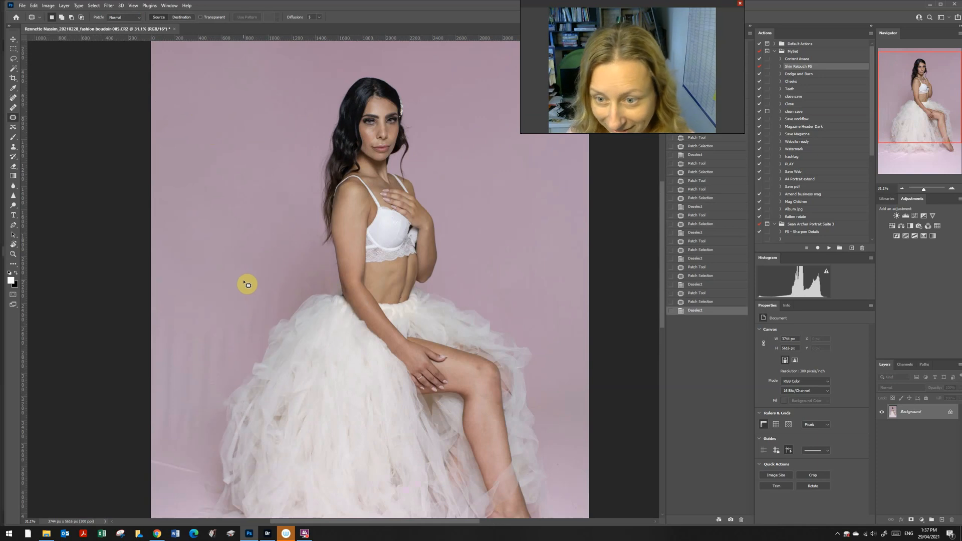
mouse_move(242, 281)
mouse_down()
mouse_move(160, 362)
mouse_move(227, 296)
mouse_move(218, 247)
mouse_up()
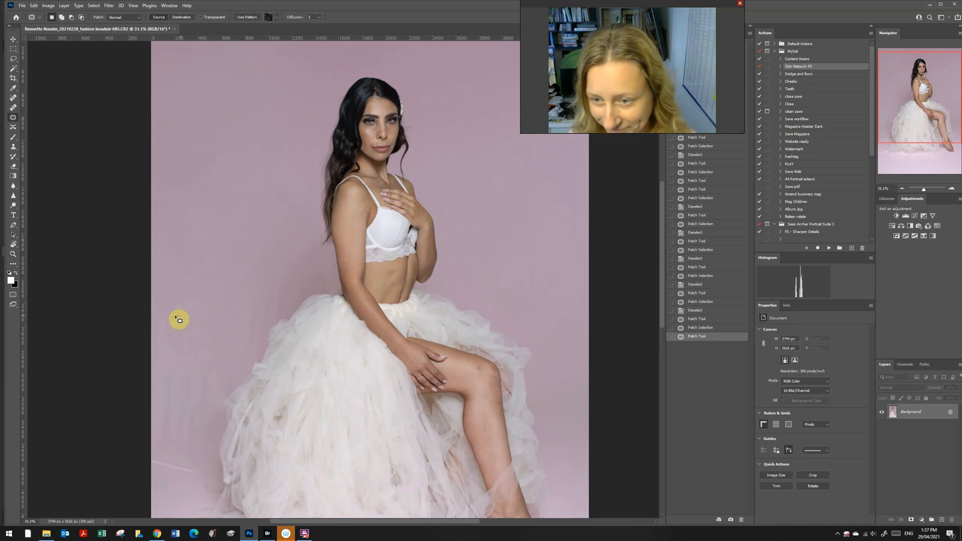
mouse_move(180, 315)
mouse_down()
mouse_move(183, 460)
mouse_move(200, 341)
mouse_move(195, 254)
mouse_up()
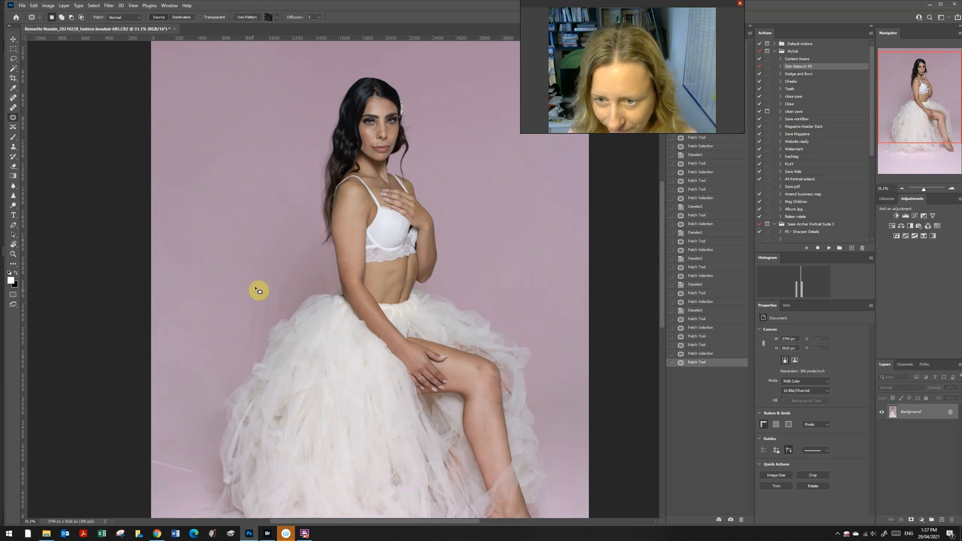
- Patch the remaining backdrop blotches between the model's arm and the upper-left edge of the skirt
mouse_move(257, 280)
mouse_down()
mouse_move(255, 350)
mouse_move(284, 293)
mouse_move(257, 280)
mouse_up()
drag(252, 296, 198, 248)
click(305, 262)
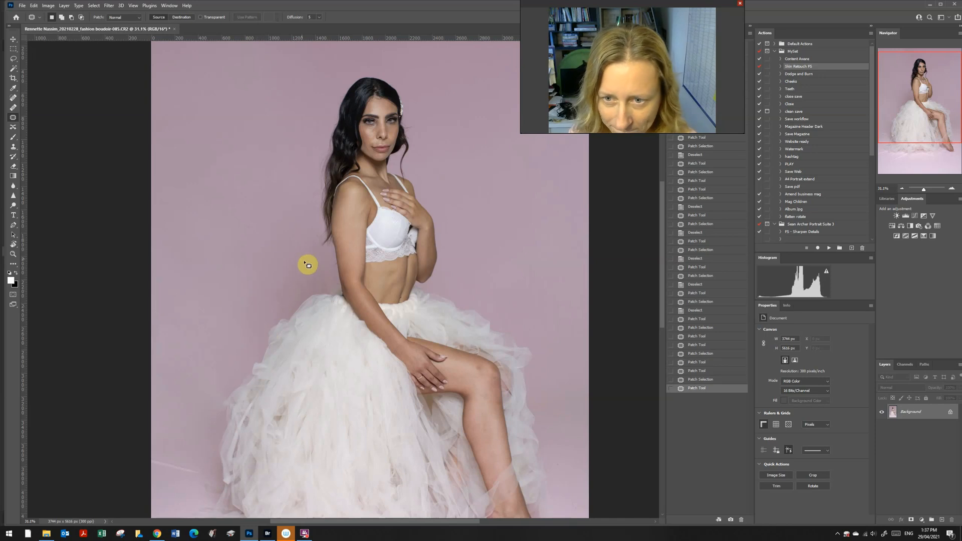
mouse_move(287, 278)
mouse_down()
mouse_move(284, 310)
mouse_move(308, 291)
mouse_move(283, 266)
mouse_move(240, 251)
mouse_up()
click(318, 263)
mouse_move(318, 263)
mouse_down()
mouse_move(323, 289)
mouse_move(315, 275)
mouse_move(261, 257)
mouse_up()
click(253, 290)
mouse_move(296, 230)
mouse_down()
mouse_move(286, 272)
mouse_move(297, 229)
mouse_move(233, 208)
mouse_up()
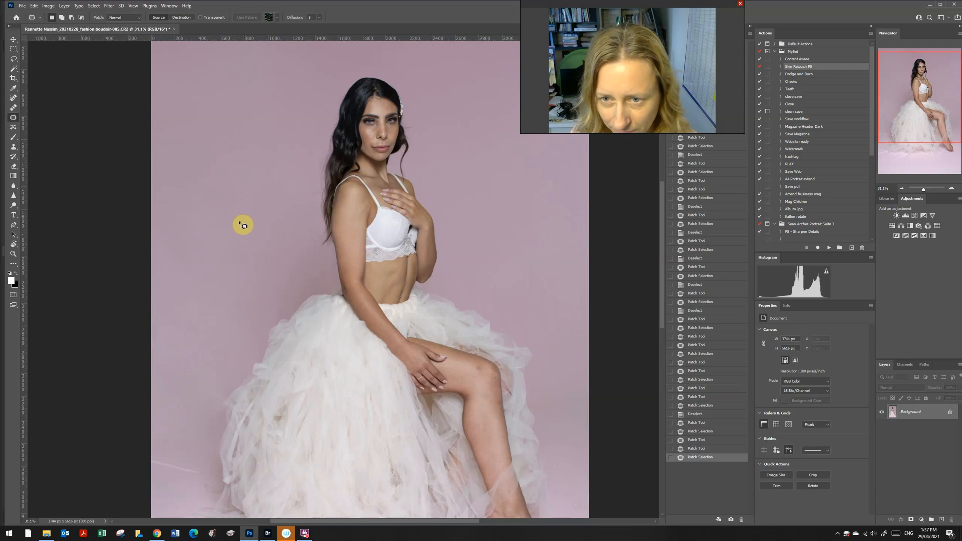
click(315, 351)
- Patch the light crease near the photo's left edge beside the lower part of the skirt
mouse_move(193, 455)
mouse_down()
mouse_move(140, 451)
mouse_move(198, 478)
mouse_move(192, 454)
mouse_up()
drag(179, 460, 182, 425)
click(373, 446)
- Patch the specks and faint marks in the middle of the pink floor in front of the skirt
key(z)
drag(375, 449, 380, 352)
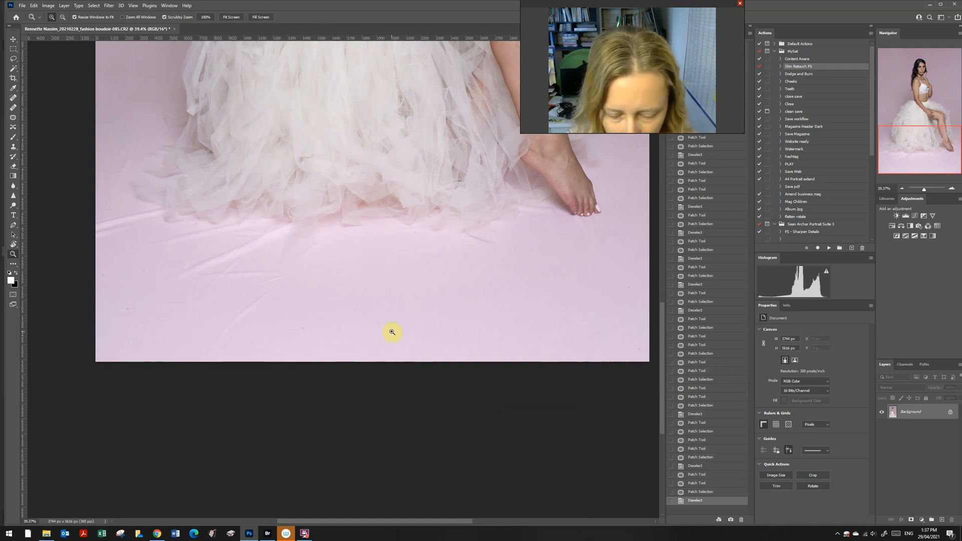
key(j)
mouse_move(358, 318)
mouse_down()
mouse_move(289, 336)
mouse_move(312, 327)
mouse_up()
drag(360, 294, 349, 271)
mouse_move(350, 281)
mouse_down()
mouse_move(386, 316)
mouse_move(398, 303)
mouse_up()
key(ctrl+d)
drag(397, 305, 402, 316)
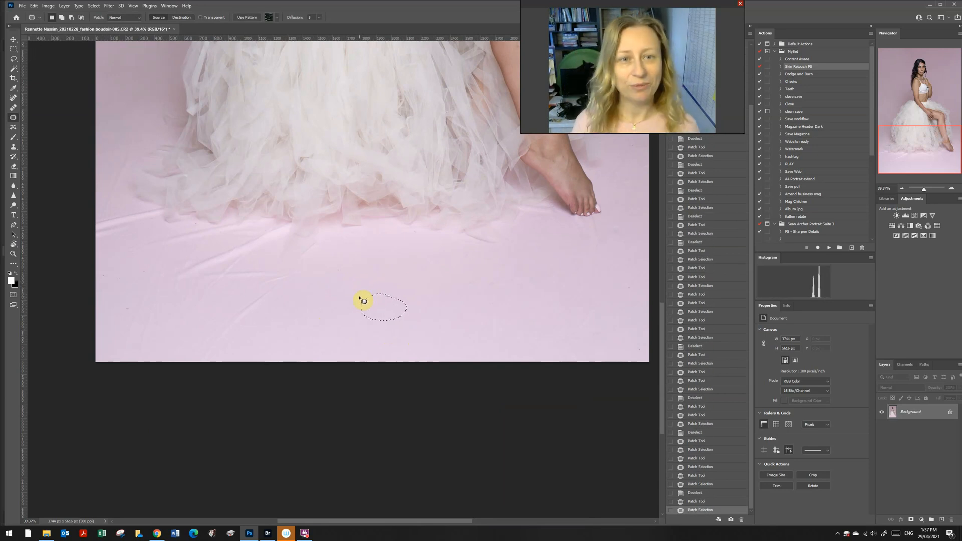
key(ctrl+d)
mouse_move(362, 276)
mouse_down()
mouse_move(325, 325)
mouse_move(386, 300)
mouse_up()
mouse_move(369, 303)
mouse_down()
mouse_move(386, 294)
mouse_move(415, 346)
mouse_up()
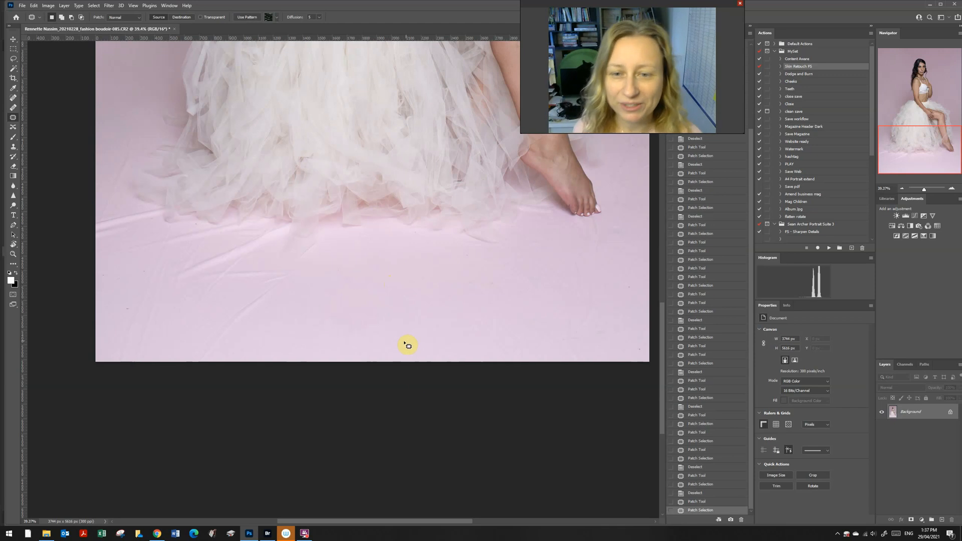
key(ctrl+d)
- Patch the diagonal crease on the floor left of centre with smooth fabric from the middle
mouse_move(324, 323)
mouse_down()
mouse_move(396, 329)
mouse_move(359, 272)
mouse_move(342, 331)
mouse_move(370, 296)
mouse_move(327, 338)
mouse_move(353, 346)
mouse_up()
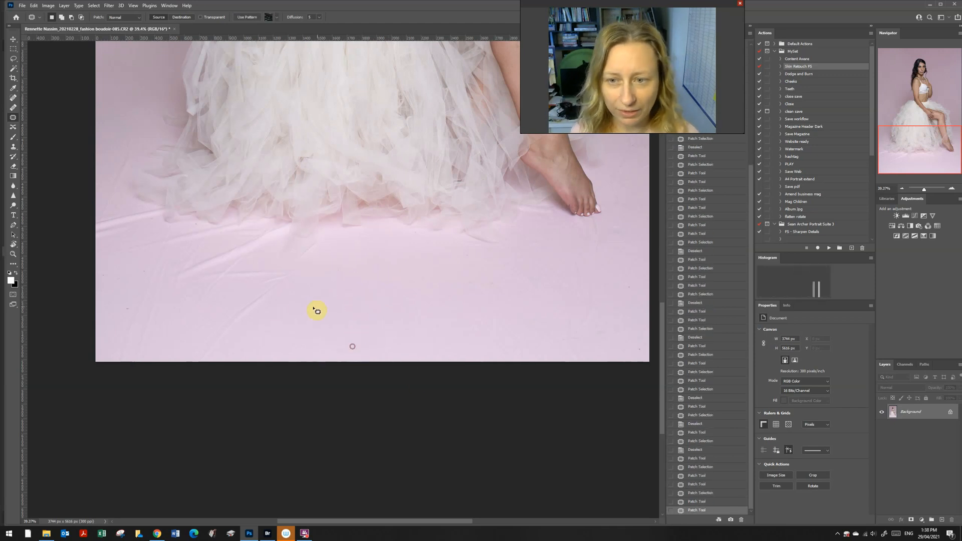
drag(267, 280, 284, 279)
drag(264, 311, 389, 292)
key(ctrl+d)
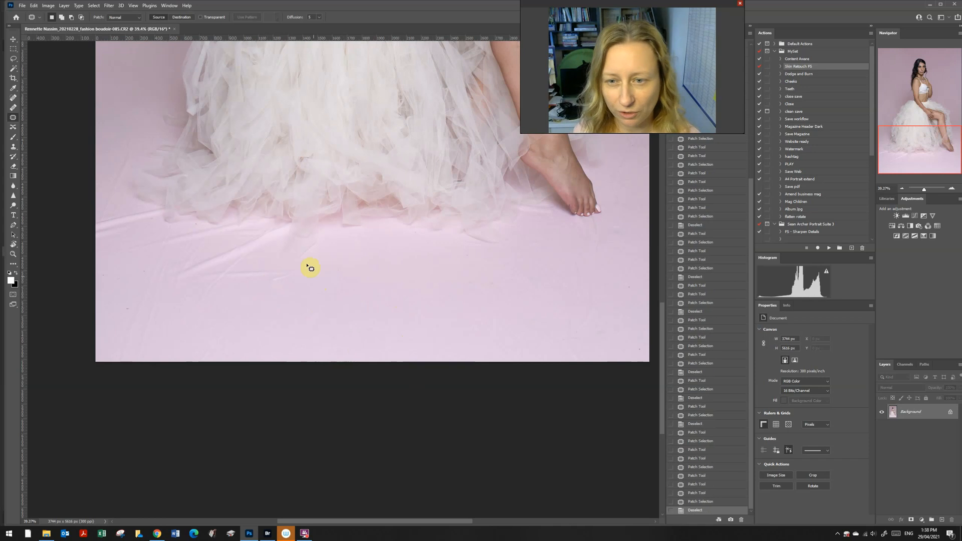
- Patch the fabric creases on the floor just below the middle of the skirt's hem
drag(349, 257, 346, 250)
drag(305, 268, 354, 301)
key(ctrl+d)
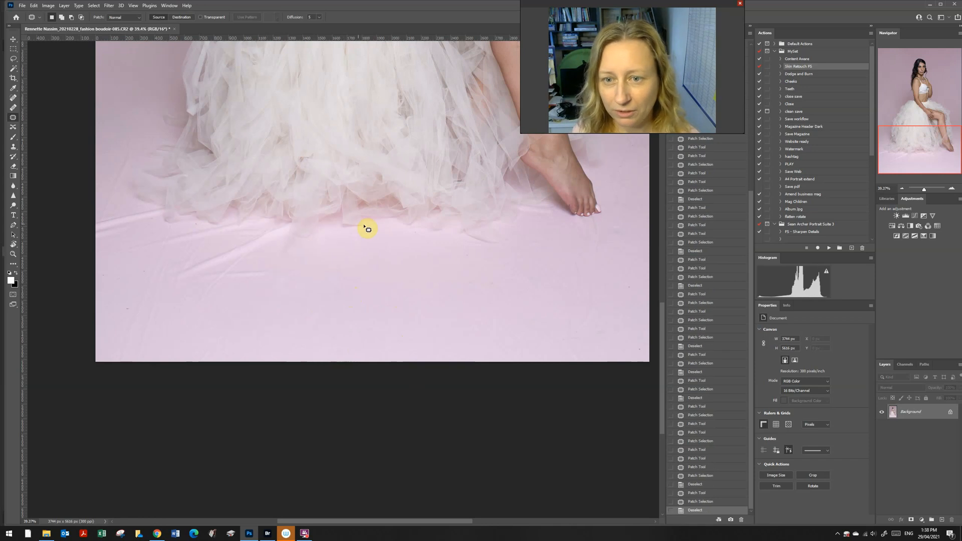
drag(353, 248, 365, 236)
drag(367, 240, 378, 267)
- Patch the long creases on the left part of the floor with smooth fabric from the centre
mouse_move(224, 244)
mouse_down()
mouse_move(280, 267)
mouse_move(222, 258)
mouse_up()
drag(211, 271, 382, 303)
key(ctrl+d)
mouse_move(161, 258)
mouse_down()
mouse_move(208, 288)
mouse_move(186, 257)
mouse_up()
drag(301, 303, 408, 296)
click(186, 262)
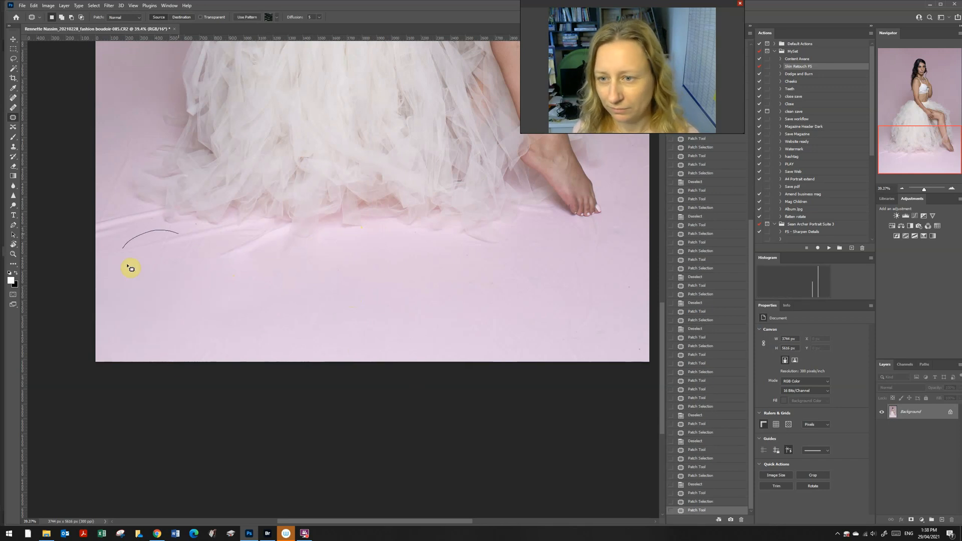
- Patch the remaining floor creases directly under the left side of the skirt's hem
drag(173, 242, 176, 233)
mouse_move(181, 251)
mouse_down()
mouse_move(403, 290)
mouse_move(353, 300)
mouse_up()
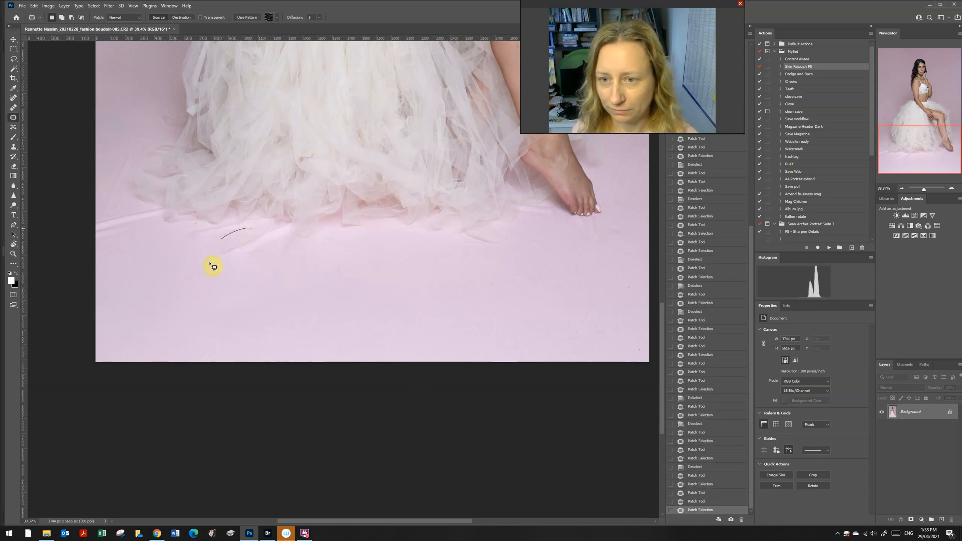
drag(262, 232, 259, 230)
drag(259, 262, 277, 300)
key(ctrl+d)
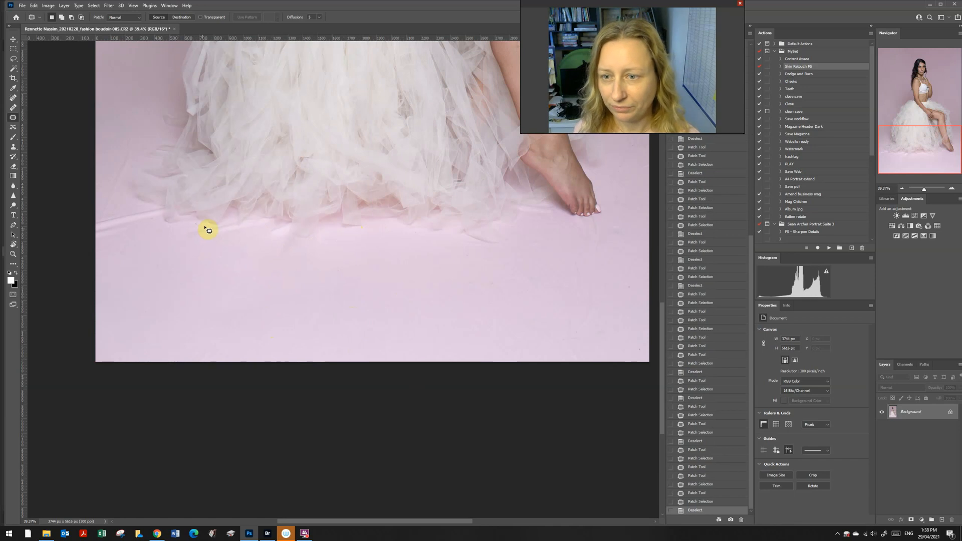
drag(231, 224, 208, 225)
drag(213, 238, 227, 265)
- Patch the folds where the floor meets the photo's left edge beside the skirt
drag(121, 203, 125, 247)
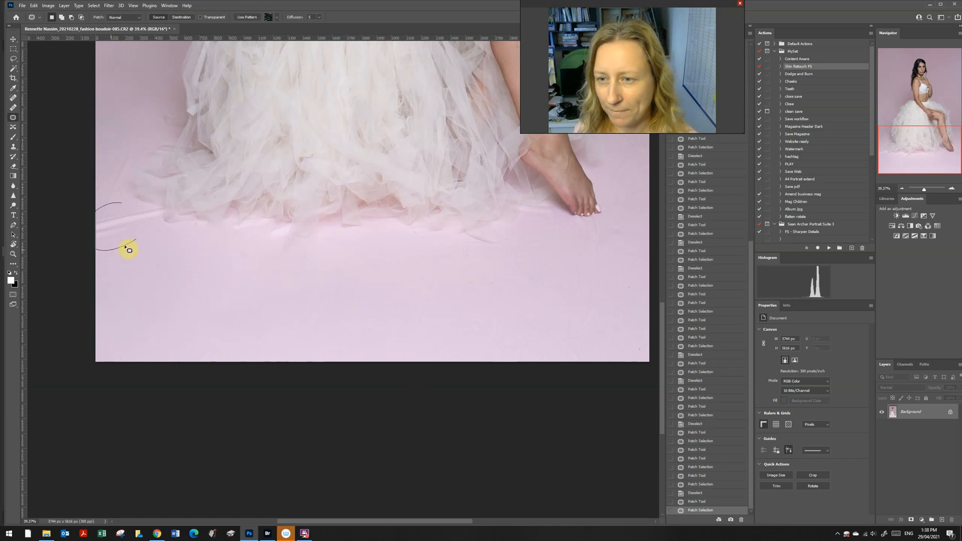
drag(116, 211, 129, 247)
mouse_move(112, 161)
mouse_down()
mouse_move(135, 165)
mouse_move(123, 195)
mouse_move(128, 284)
mouse_up()
click(239, 293)
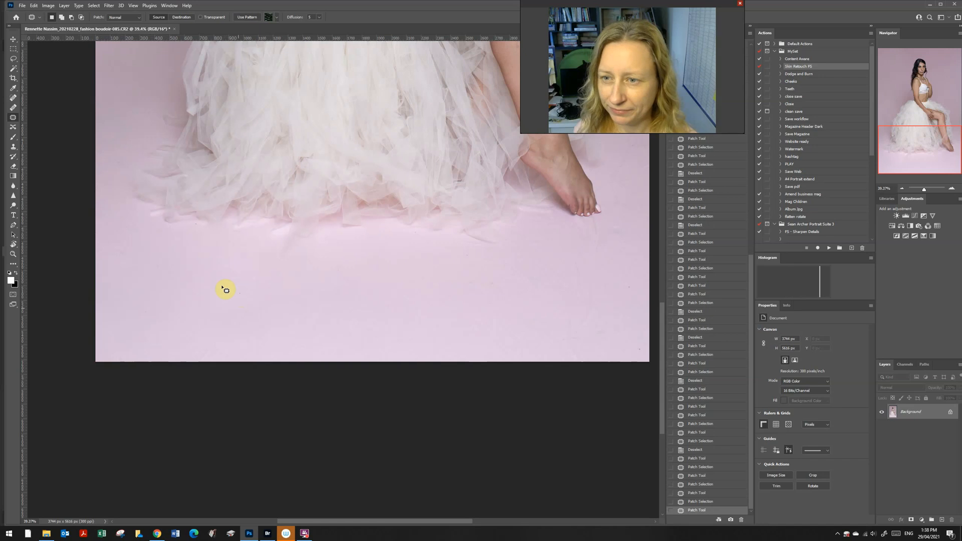
- Patch the dark specks along the right edge and in the lower-right corner of the floor
mouse_move(587, 249)
mouse_down()
mouse_move(616, 326)
mouse_move(588, 263)
mouse_up()
drag(590, 292, 477, 303)
click(580, 331)
drag(631, 346, 591, 317)
drag(579, 347, 475, 322)
click(582, 276)
- Patch the marks and uneven fabric on the floor around and below the model's foot, then deselect
mouse_move(582, 276)
mouse_down()
mouse_move(518, 303)
mouse_move(570, 286)
mouse_move(551, 269)
mouse_move(586, 288)
mouse_move(546, 264)
mouse_up()
drag(534, 290, 429, 314)
drag(615, 218, 641, 227)
drag(504, 312, 486, 317)
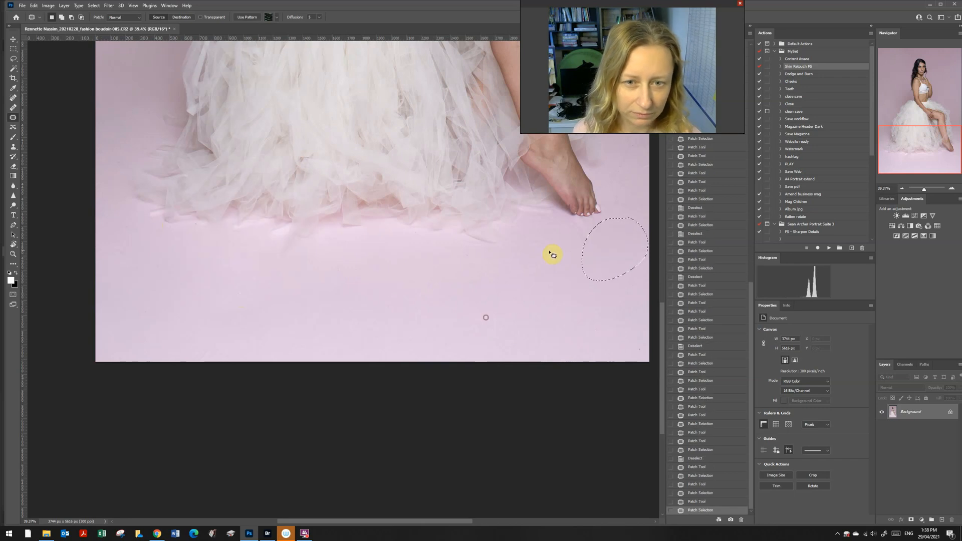
drag(542, 244, 521, 318)
key(ctrl+d)
drag(504, 279, 416, 337)
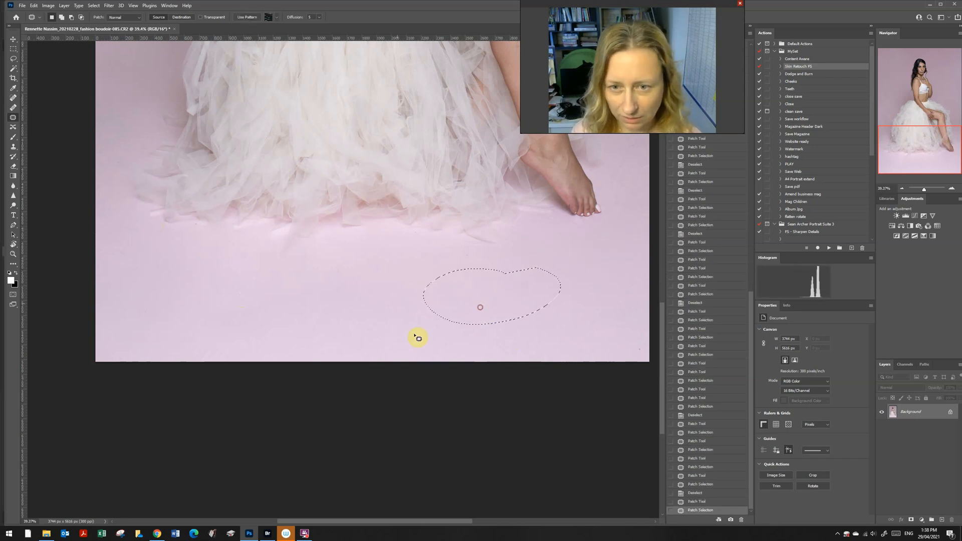
key(ctrl+d)
- Add a Brightness/Contrast adjustment layer above the retouched photo
key(z)
drag(549, 332, 428, 390)
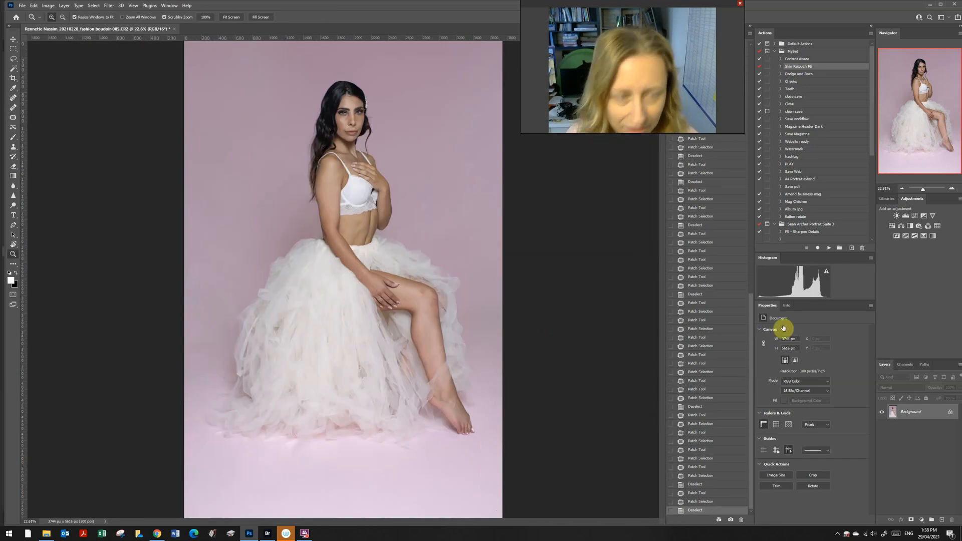
click(897, 216)
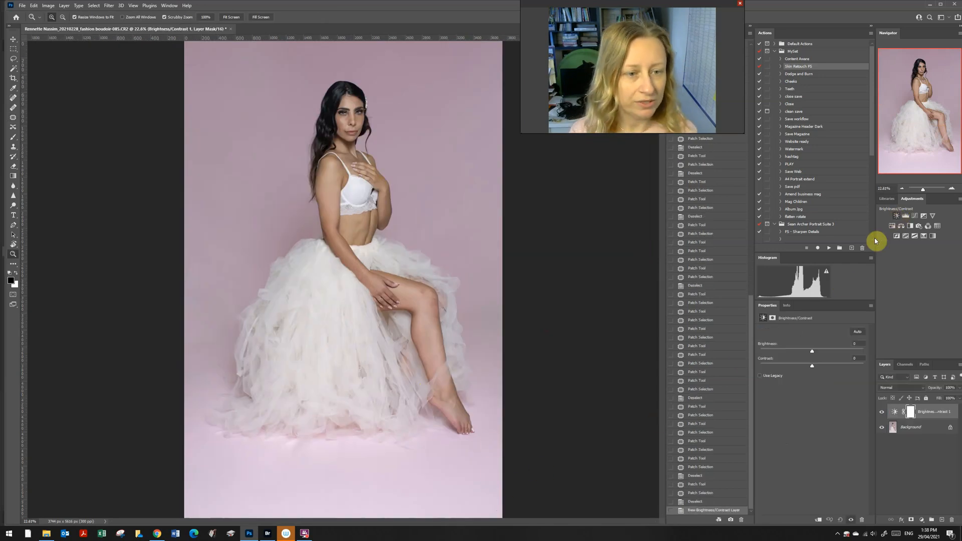
- Check the retouched backdrop at brightness -67 and at contrast 100, and delete the Brightness/Contrast adjustment layer
click(788, 351)
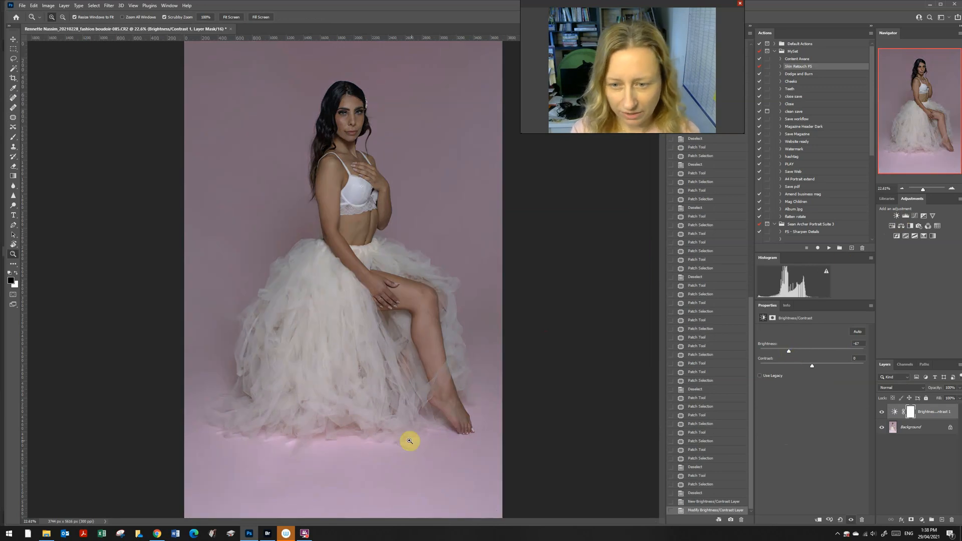
drag(410, 441, 397, 436)
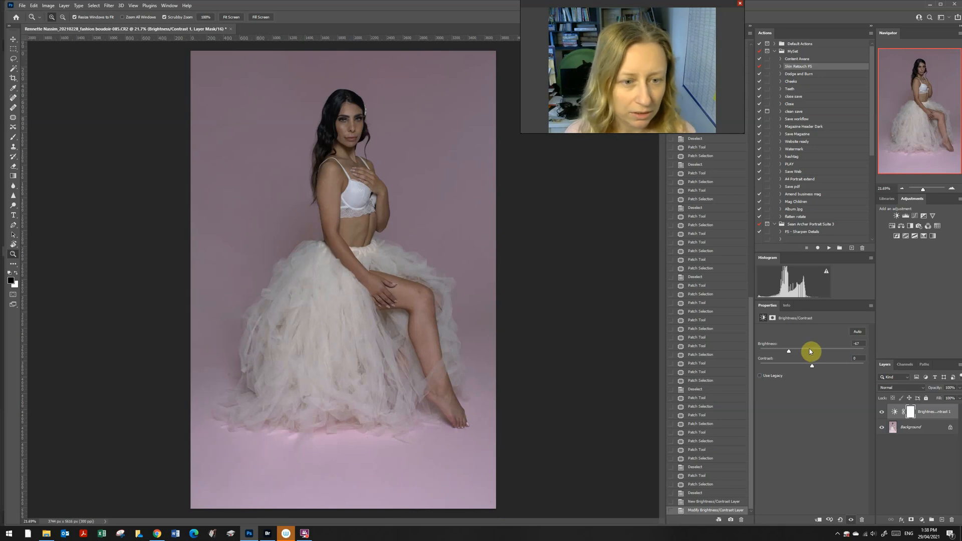
click(810, 349)
drag(812, 366, 877, 368)
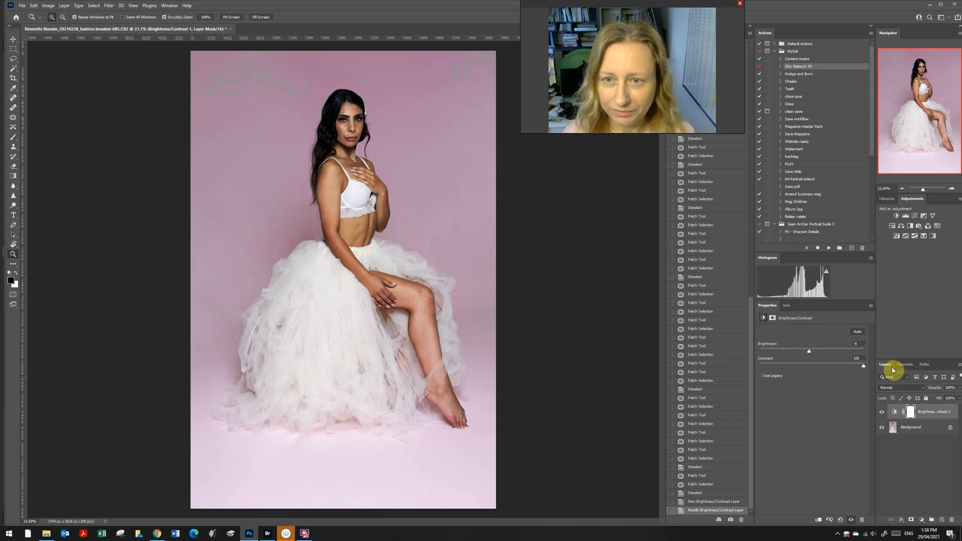
click(828, 375)
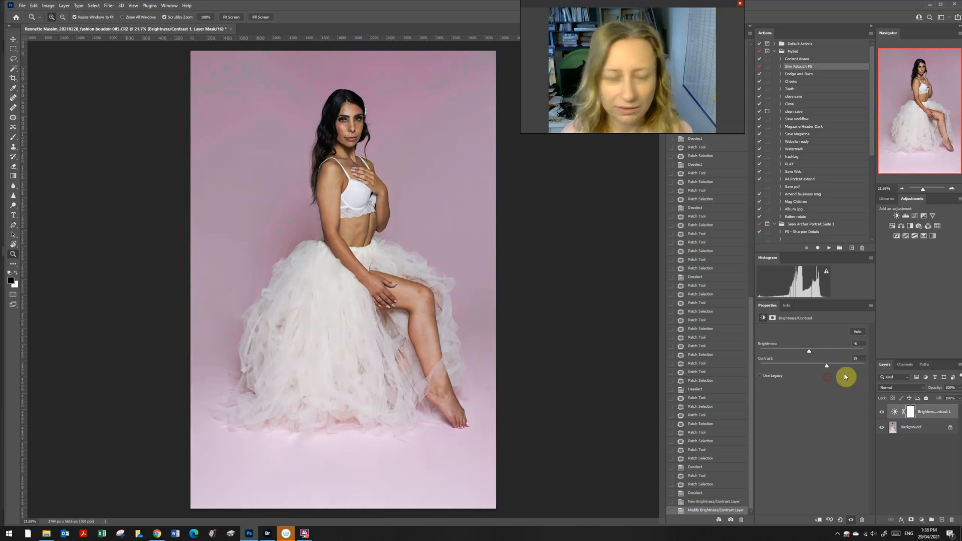
drag(926, 412, 951, 520)
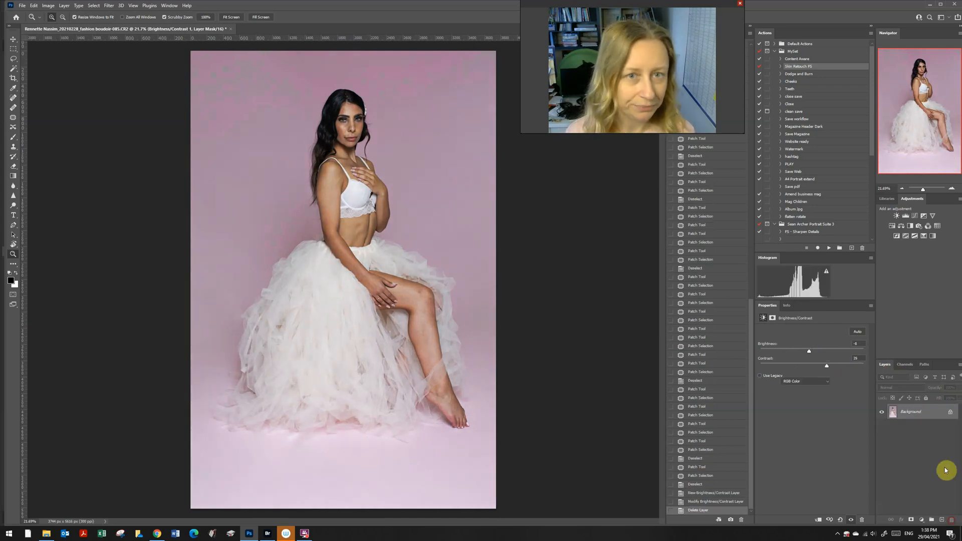
- Compare the original photo with the retouched version by going back to the start of the history and restoring its latest state
drag(664, 7, 594, 6)
drag(753, 316, 771, 54)
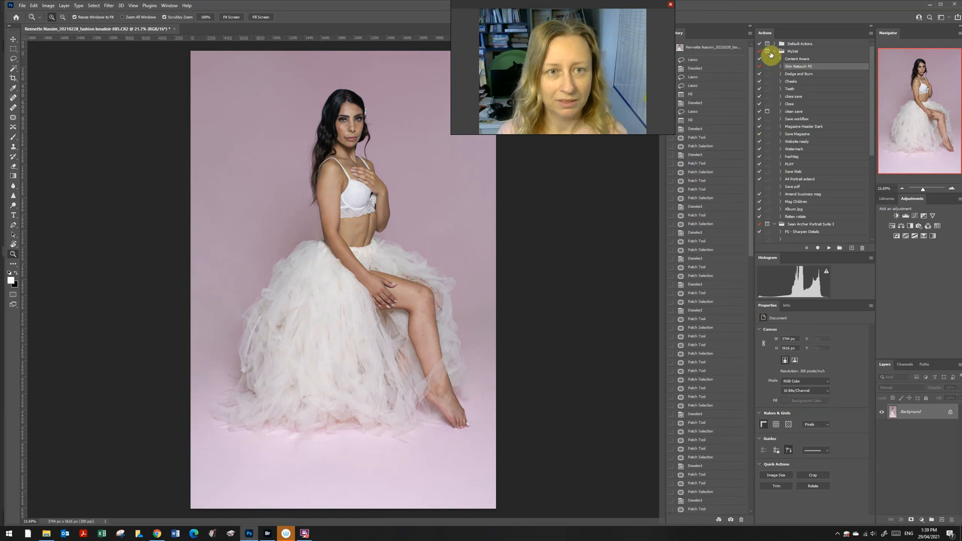
click(712, 51)
scroll(744, 125, down, 5)
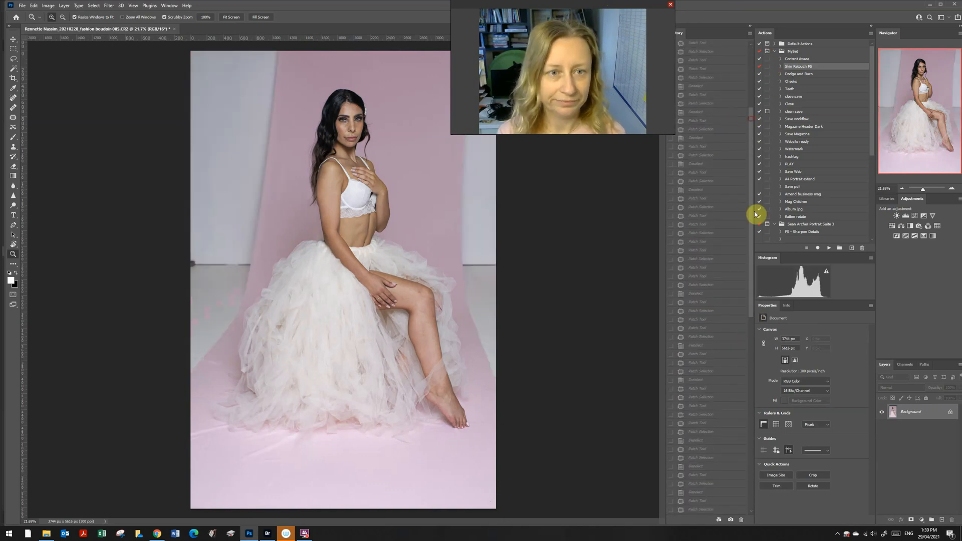
drag(755, 213, 738, 395)
click(702, 511)
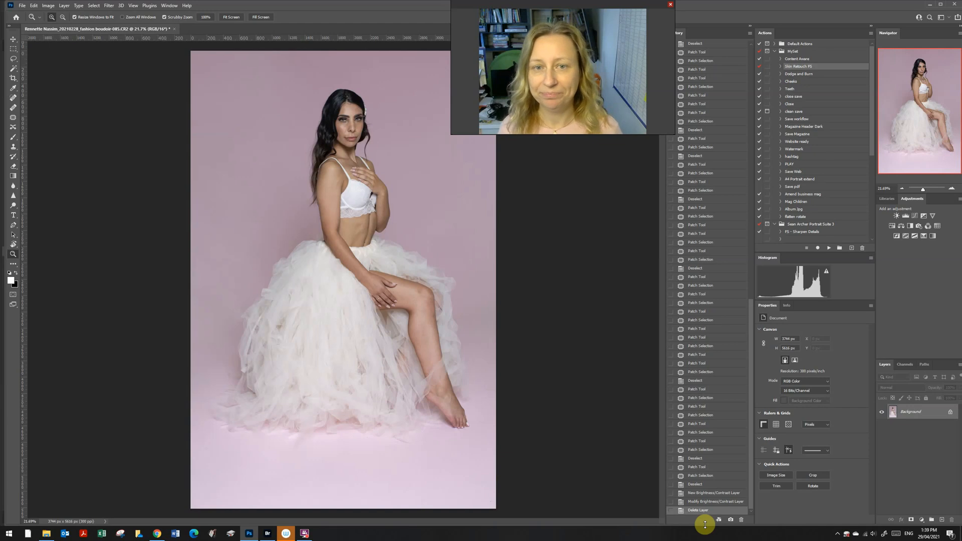
click(305, 534)
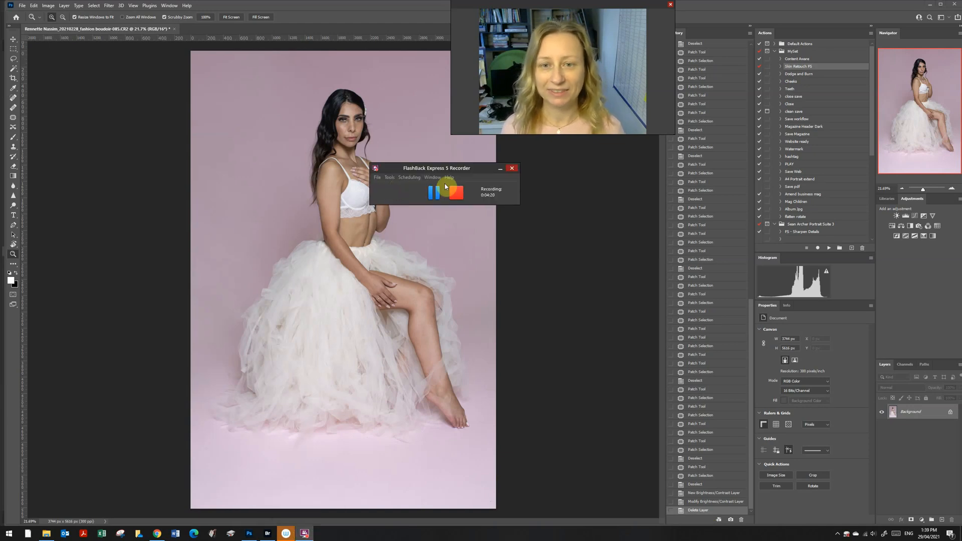